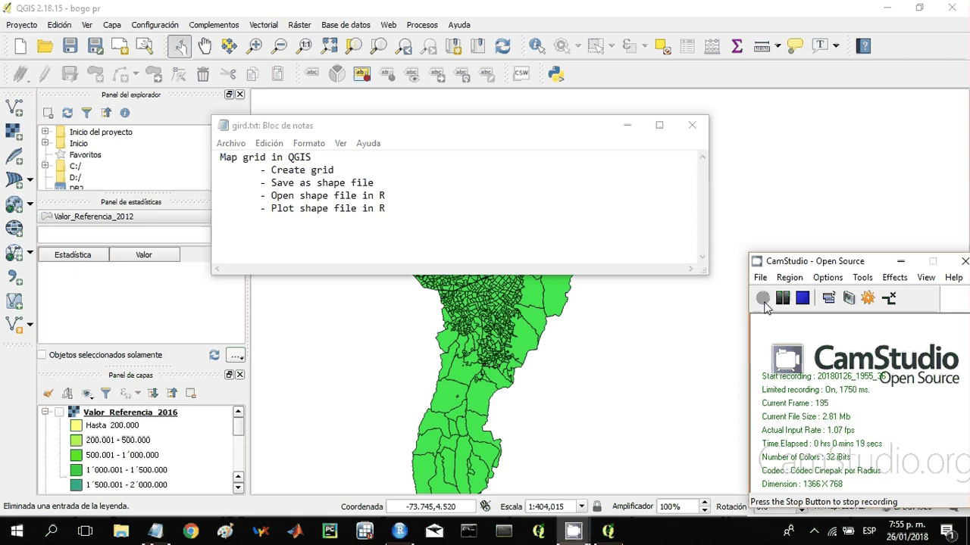
- Cancel closing the gird.txt notes and minimize their window to reveal the map
left_click(691, 130)
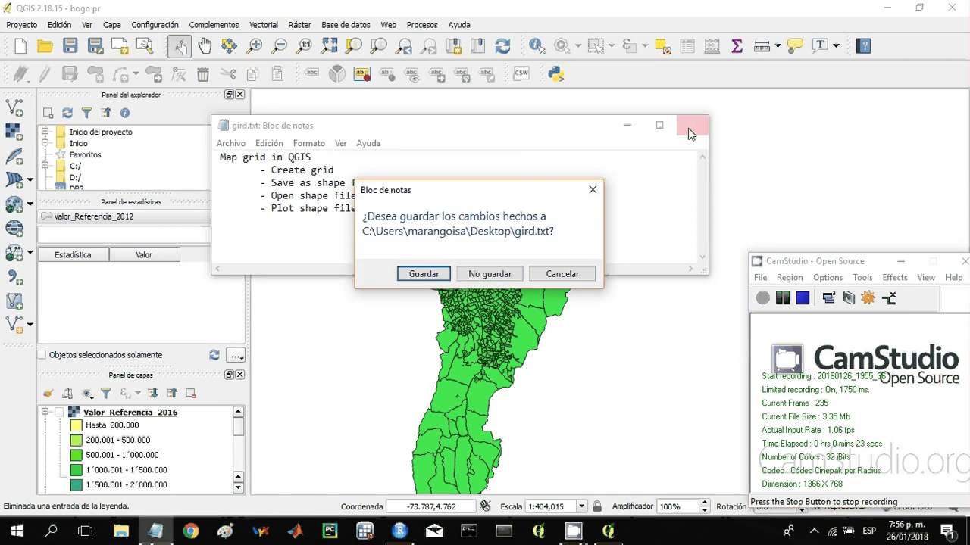
left_click(574, 274)
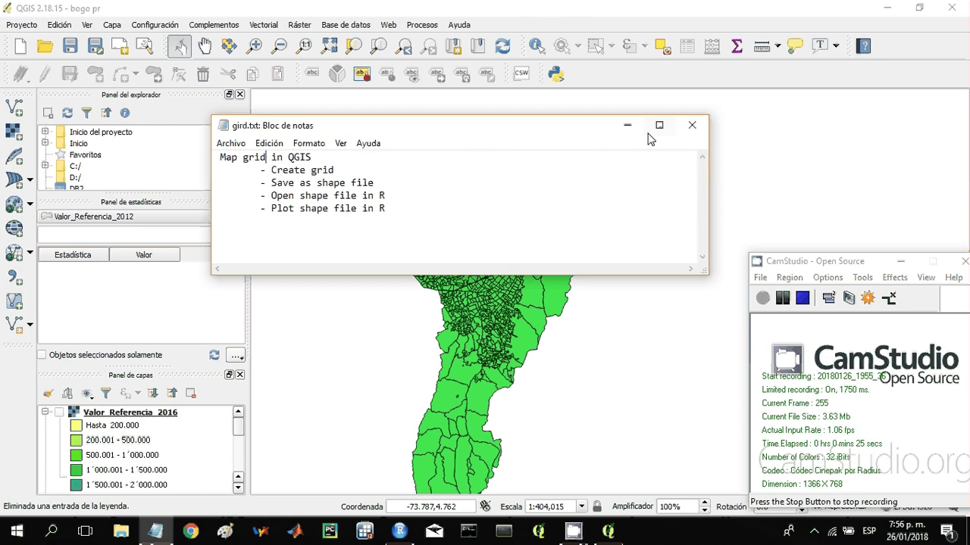
left_click(627, 125)
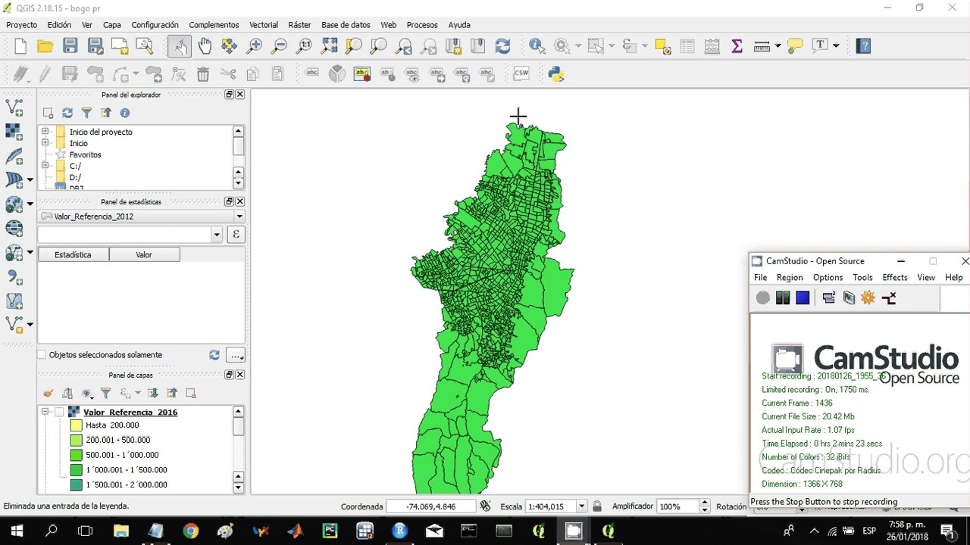
- Start a new vector grid and set its extent to -74.23,-73.983,4.458,4.840
left_click(265, 27)
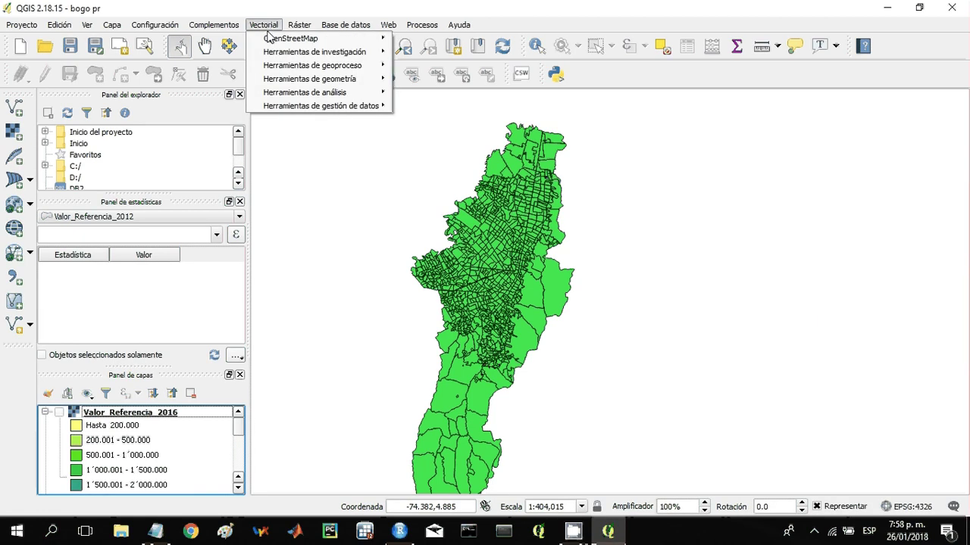
mouse_move(277, 54)
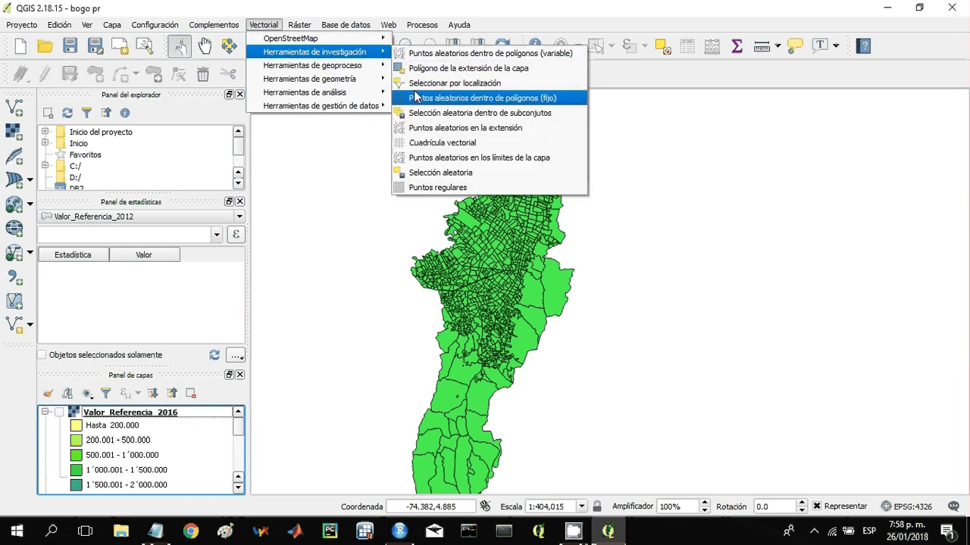
left_click(403, 144)
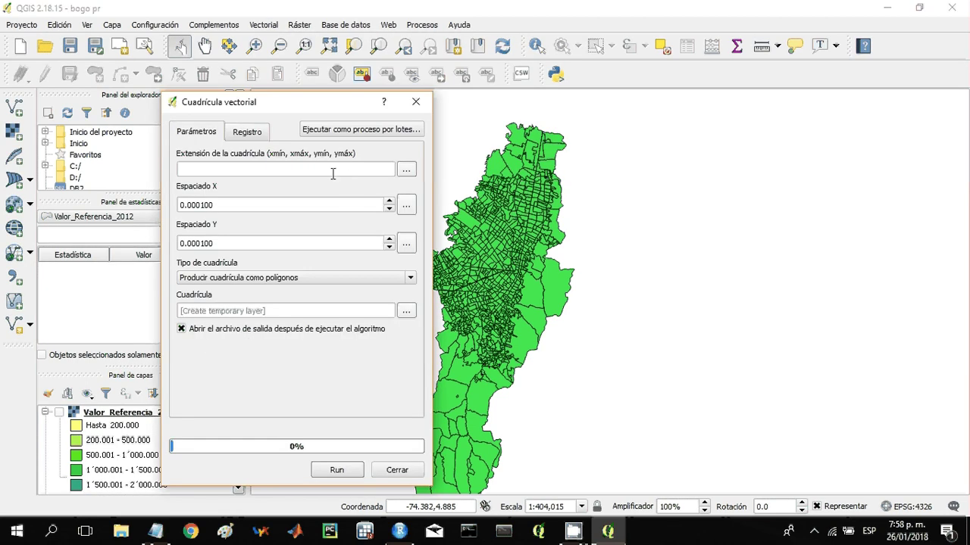
left_click(332, 174)
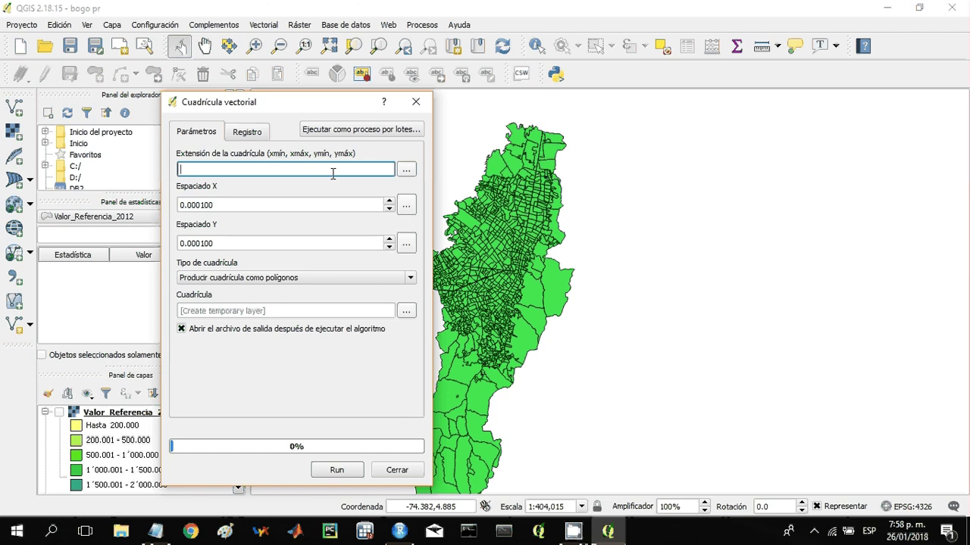
type("74.23")
type("-73.983")
type("4.458,4.840")
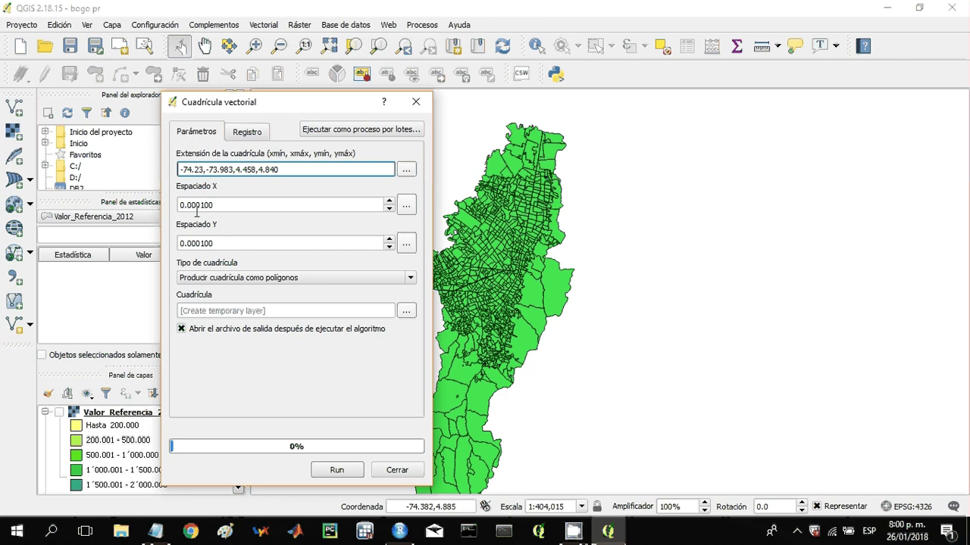
- Set the grid's X and Y spacing to 0.01 and generate it as a temporary polygon layer
left_click(190, 204)
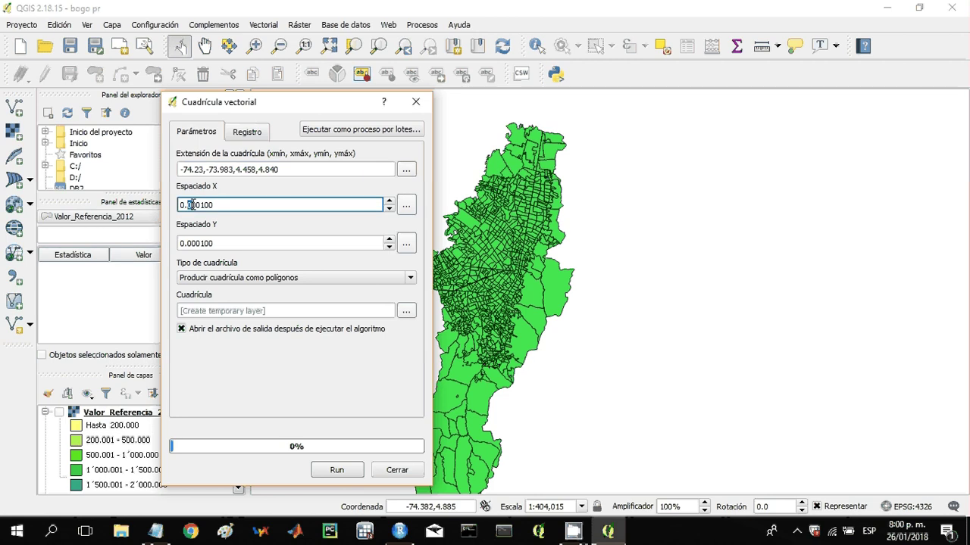
left_click_drag(192, 205, 204, 205)
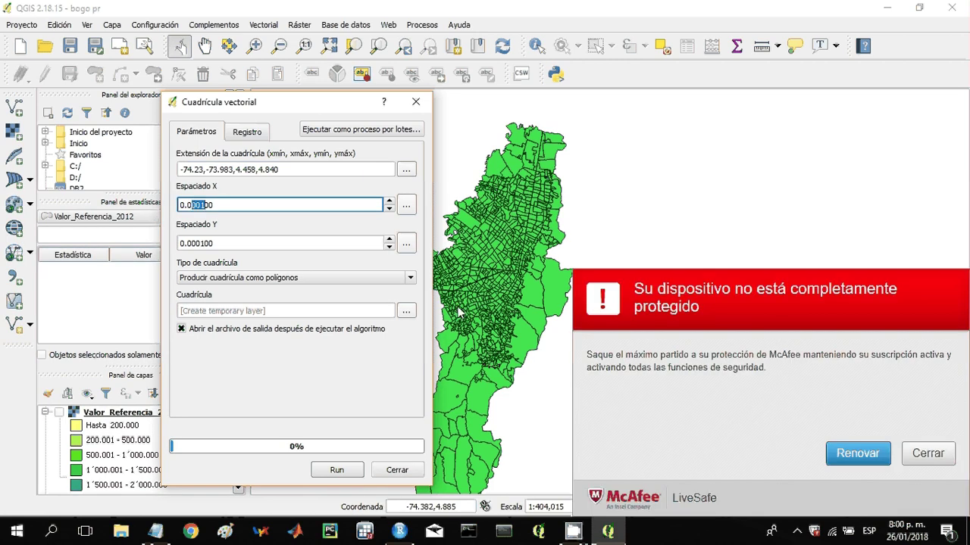
left_click(926, 453)
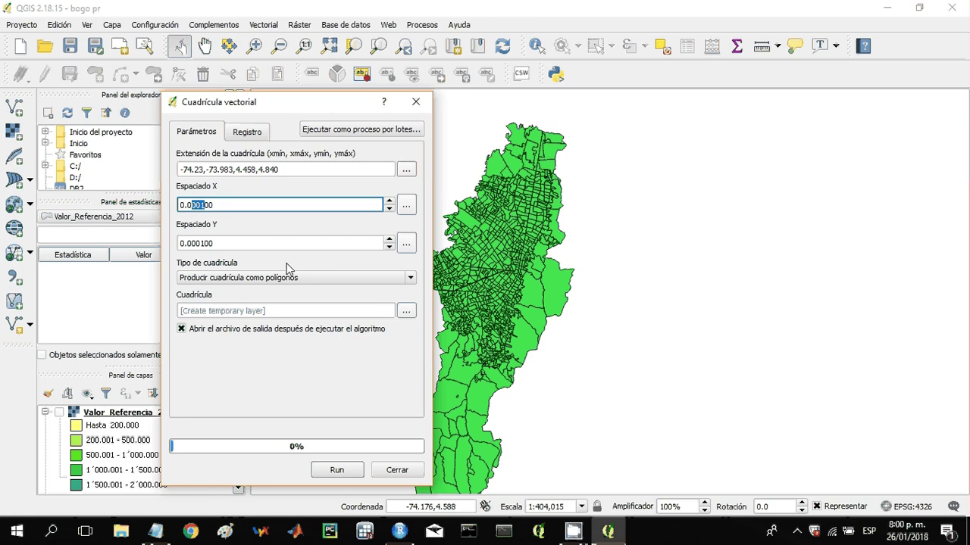
type("1")
left_click(193, 243)
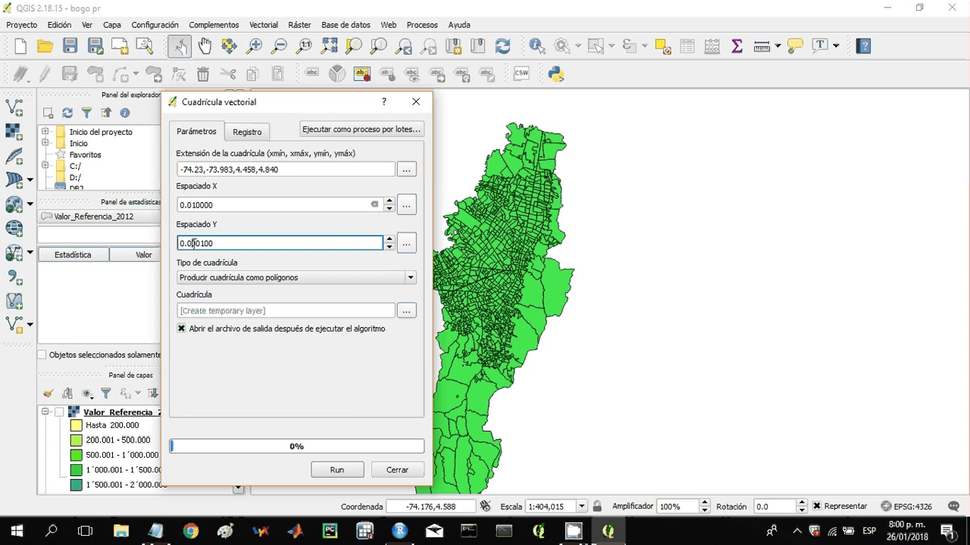
left_click_drag(193, 243, 201, 243)
key("BackSpace")
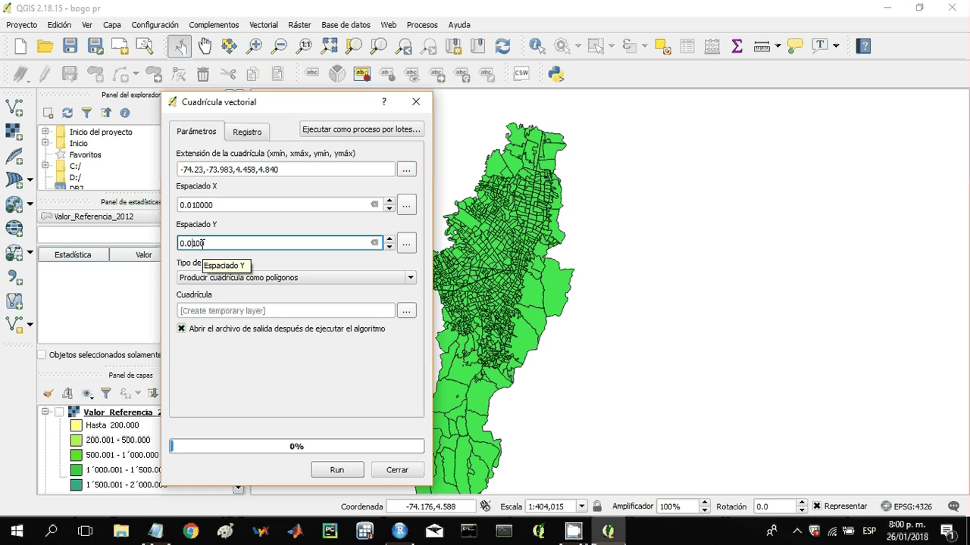
left_click(337, 470)
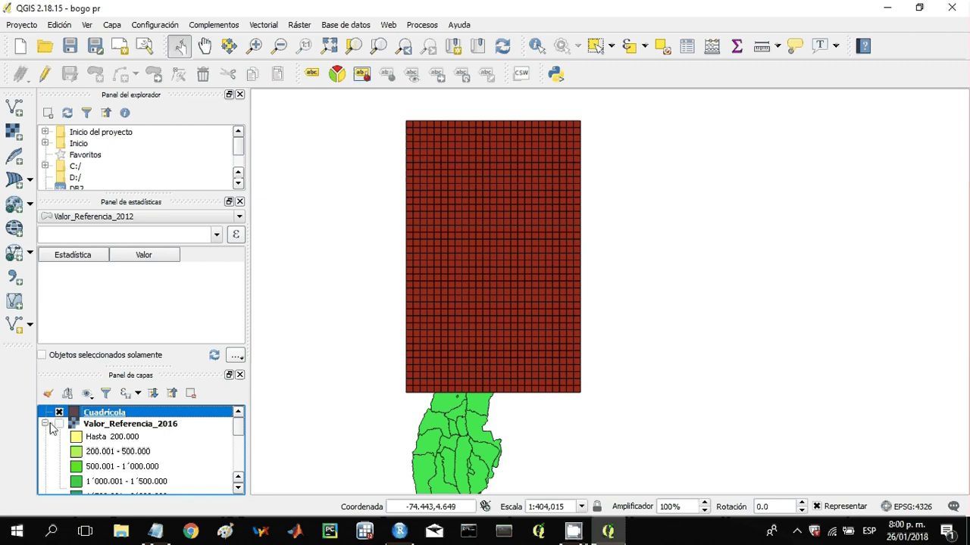
- Save the Cuadrícula layer as an ESRI shapefile named grid.shp in the Desktop grid folder, overwriting the existing file
right_click(102, 415)
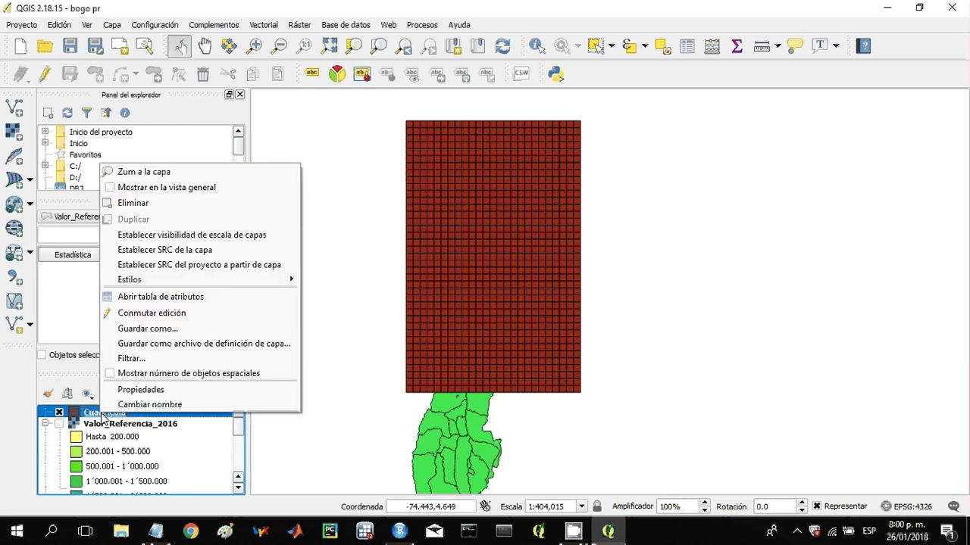
left_click(153, 331)
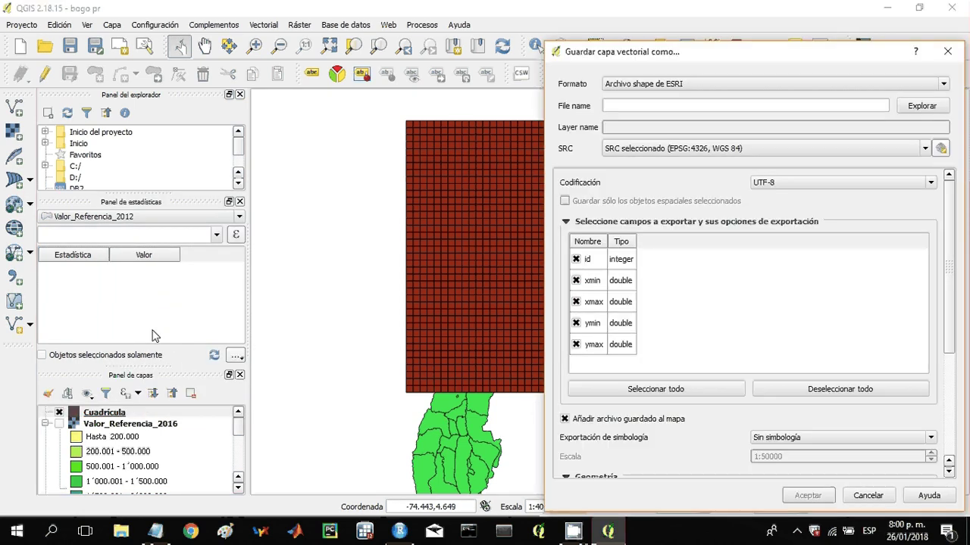
left_click(648, 85)
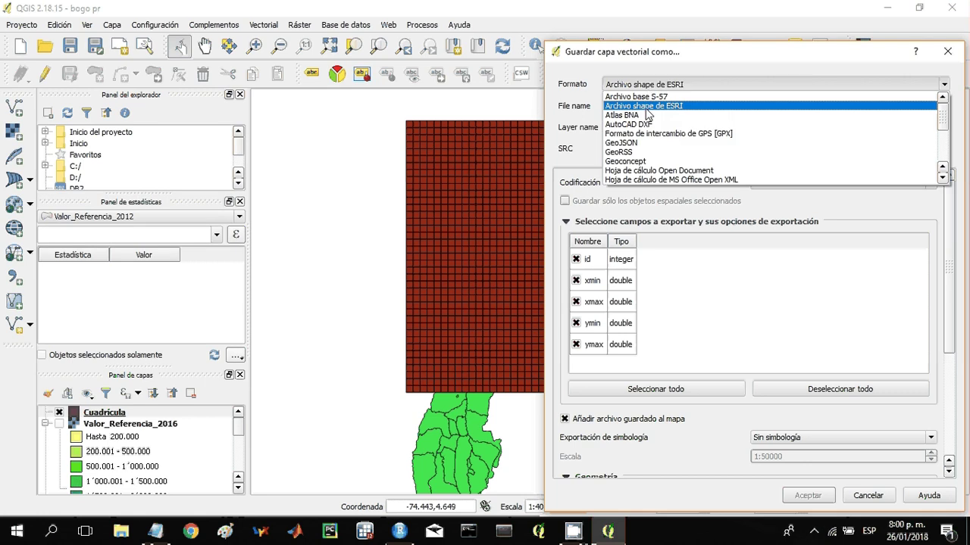
left_click(646, 108)
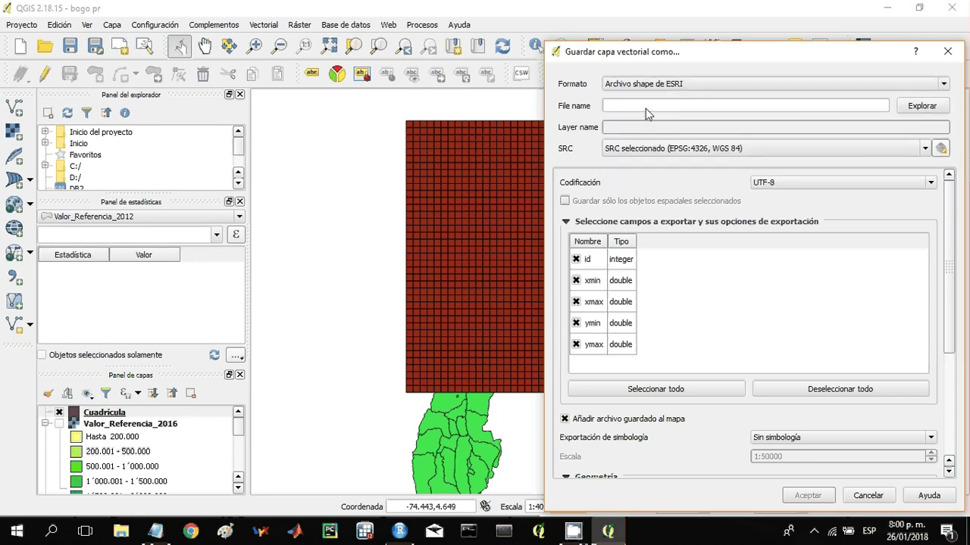
left_click(913, 107)
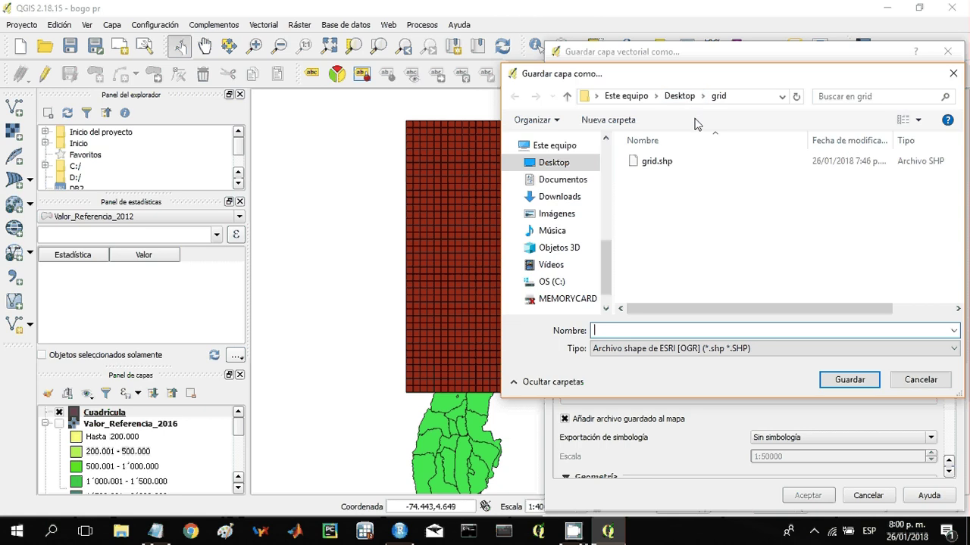
left_click(656, 161)
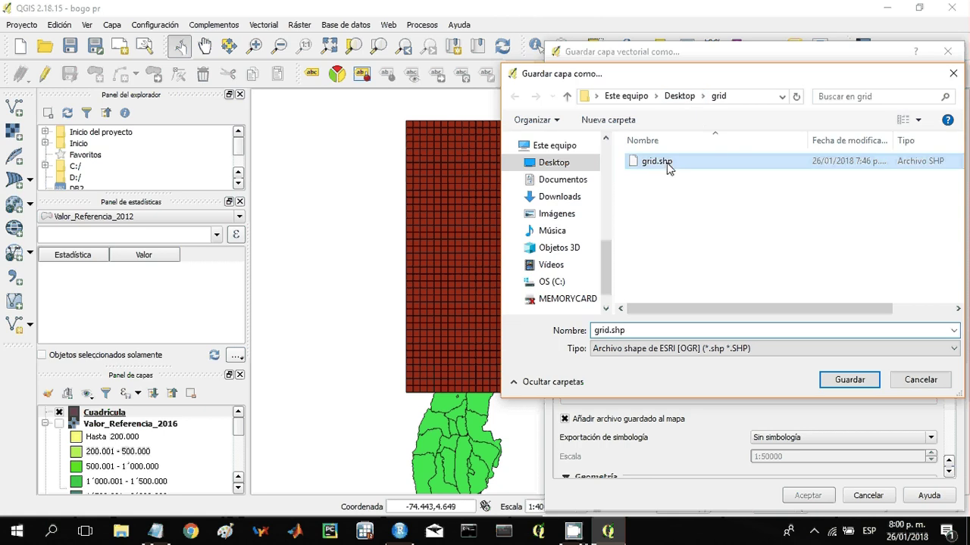
left_click(859, 382)
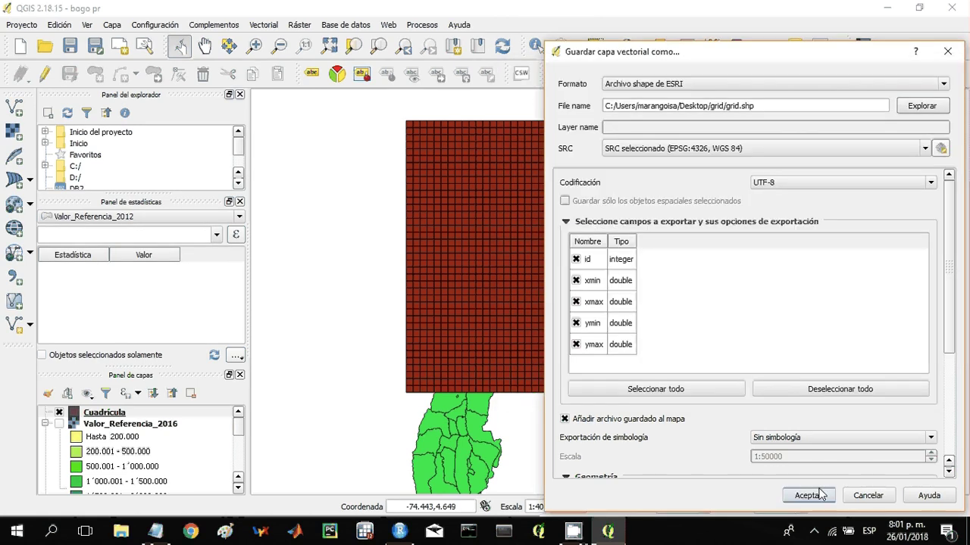
left_click(810, 497)
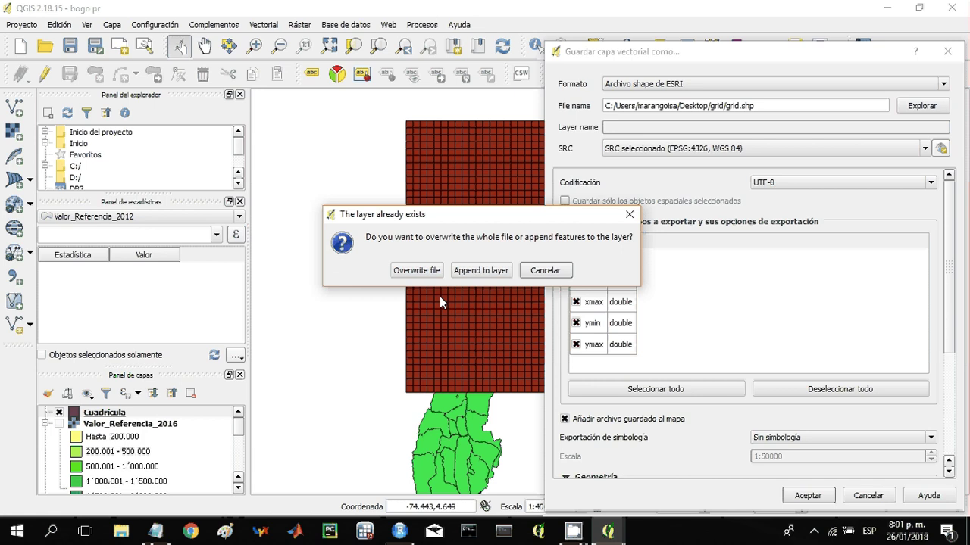
left_click(416, 270)
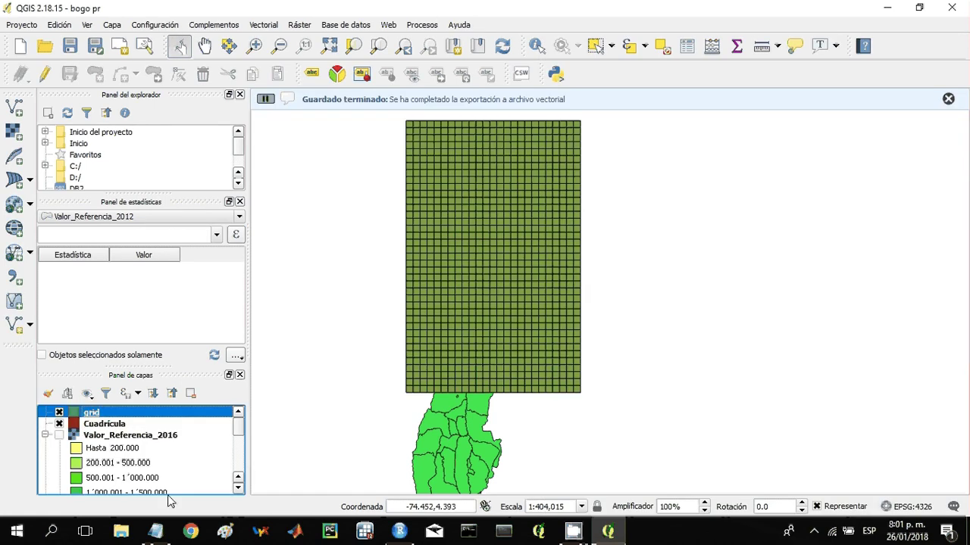
- Minimize the open windows and open the grid folder on the desktop to examine the exported shapefile files
left_click(890, 9)
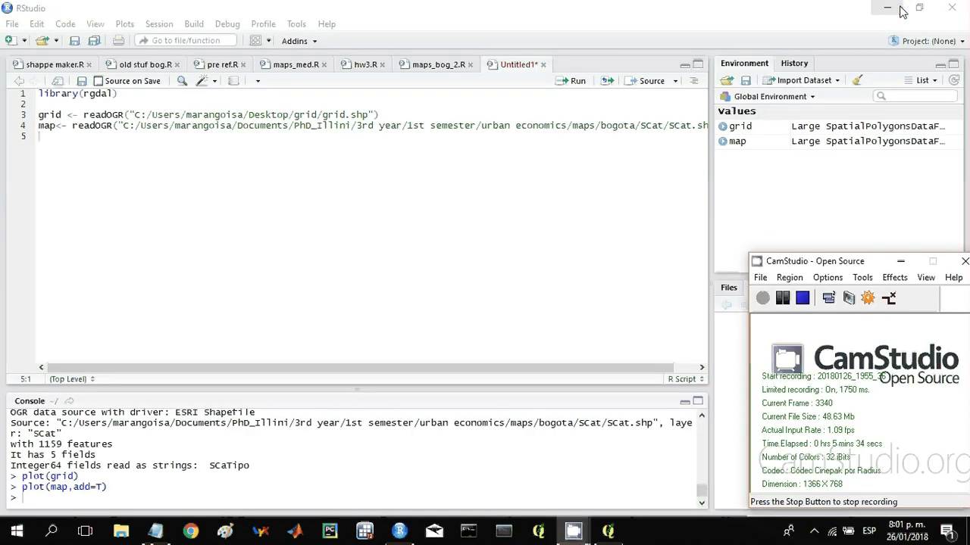
left_click(890, 9)
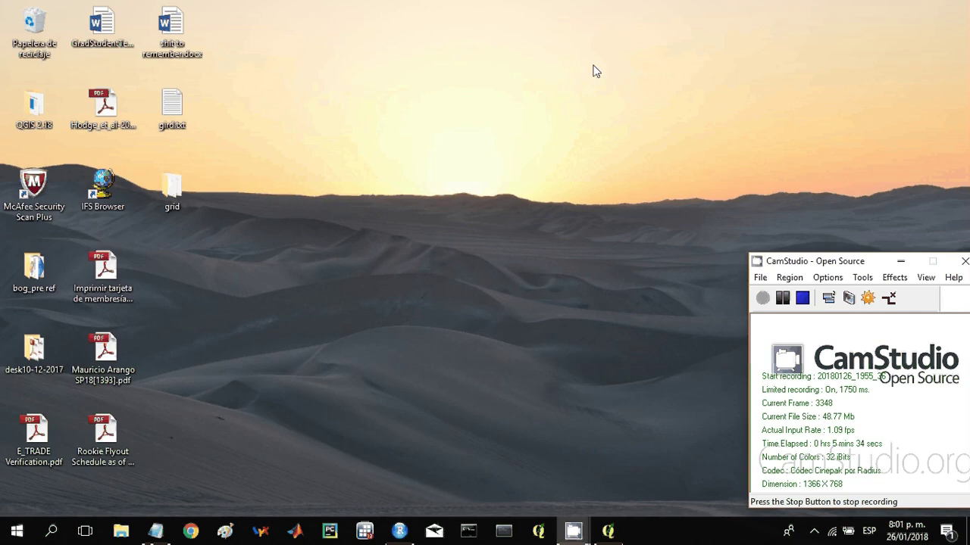
left_click(173, 188)
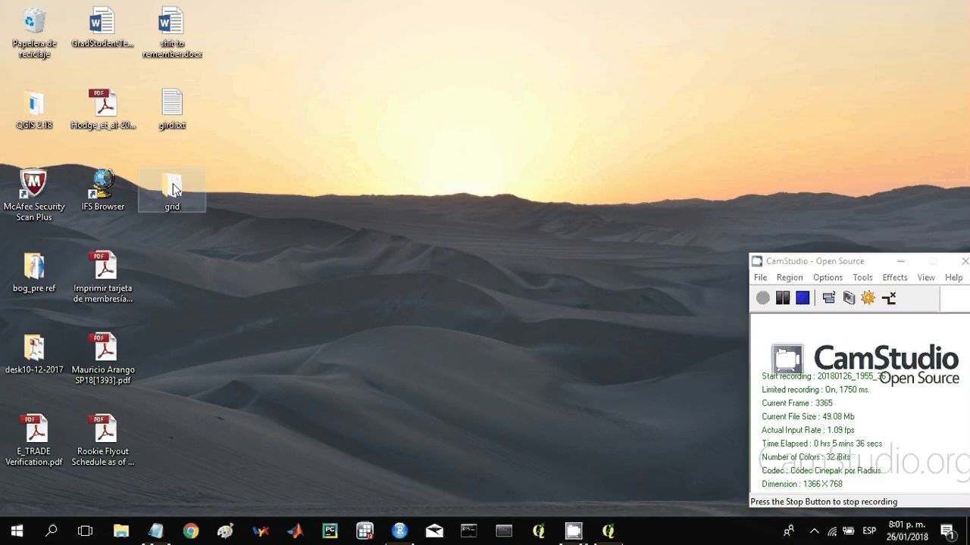
double_click(173, 188)
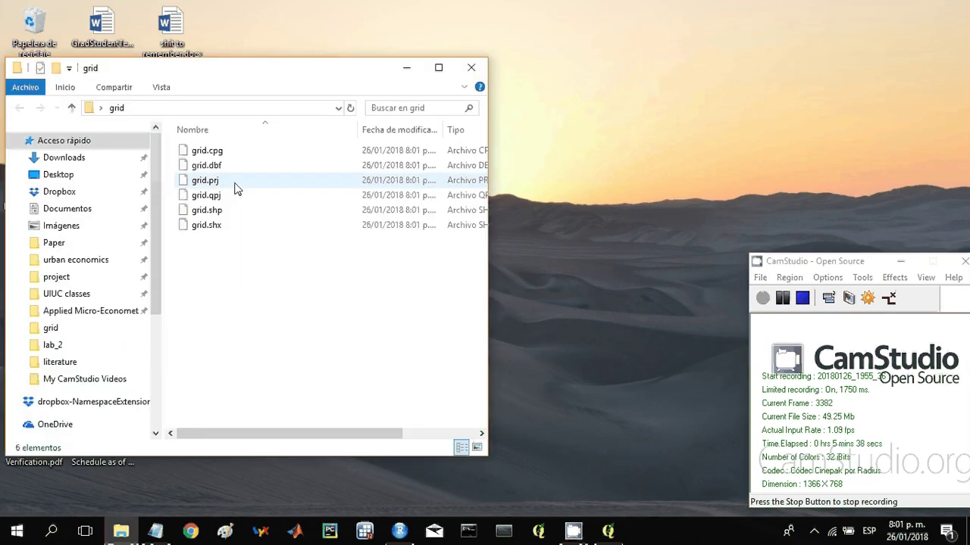
left_click_drag(268, 75, 275, 51)
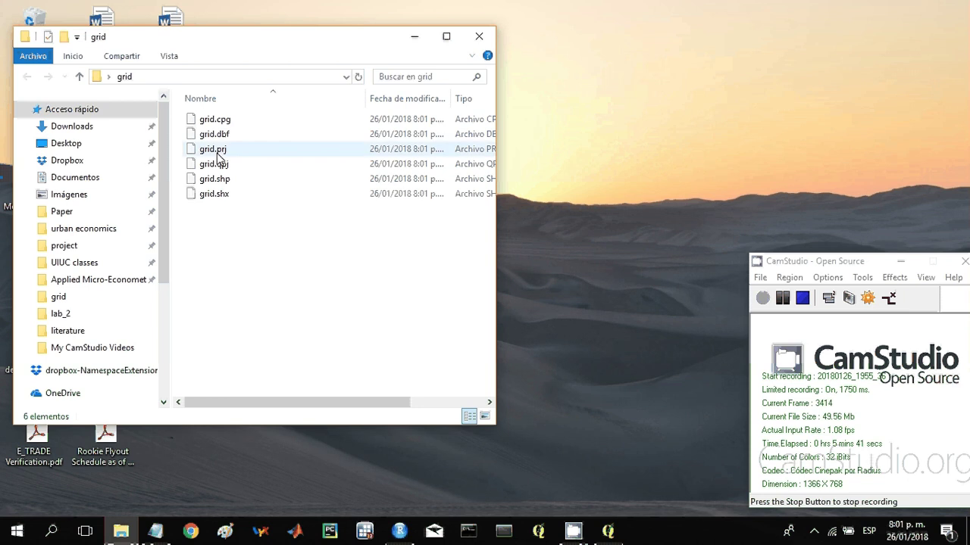
- Switch to RStudio and clear all plots from the plot history
left_click(401, 531)
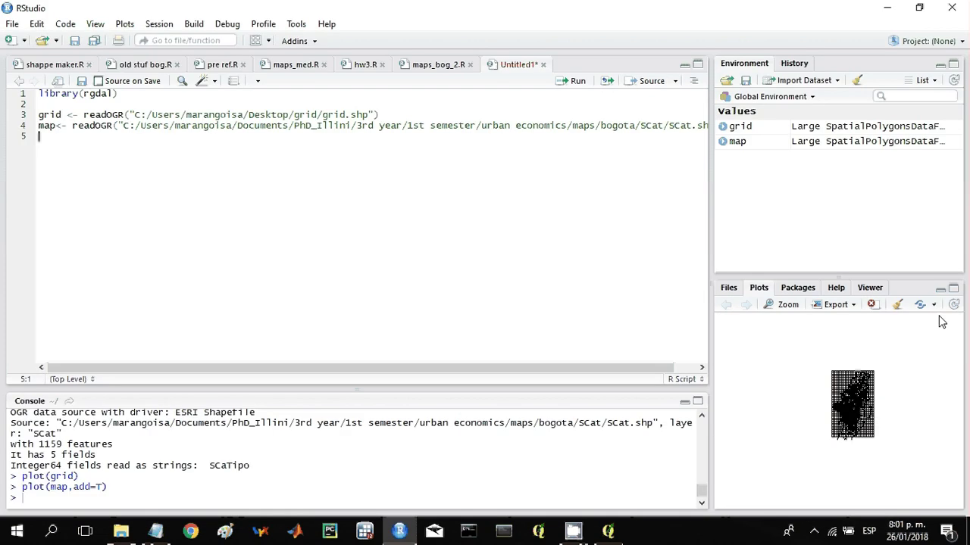
left_click(897, 305)
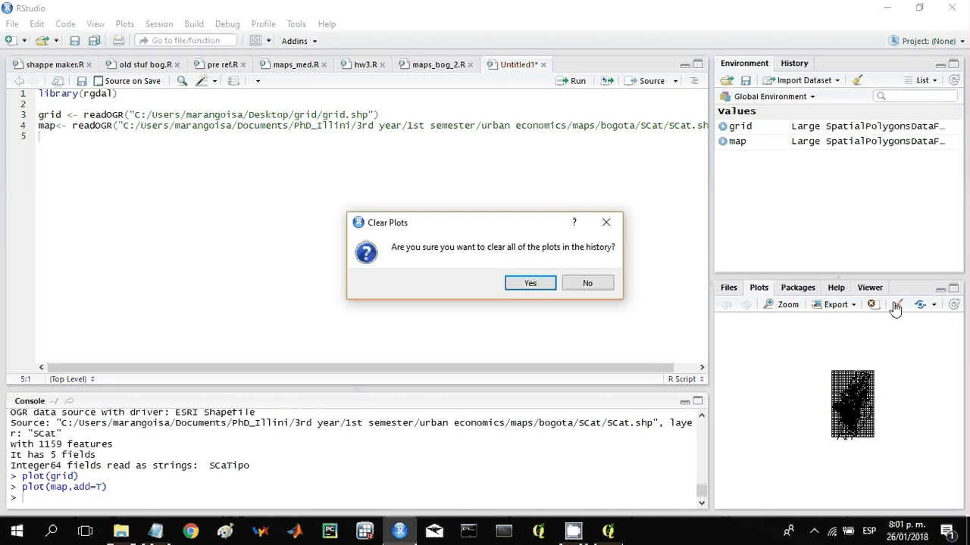
left_click(534, 288)
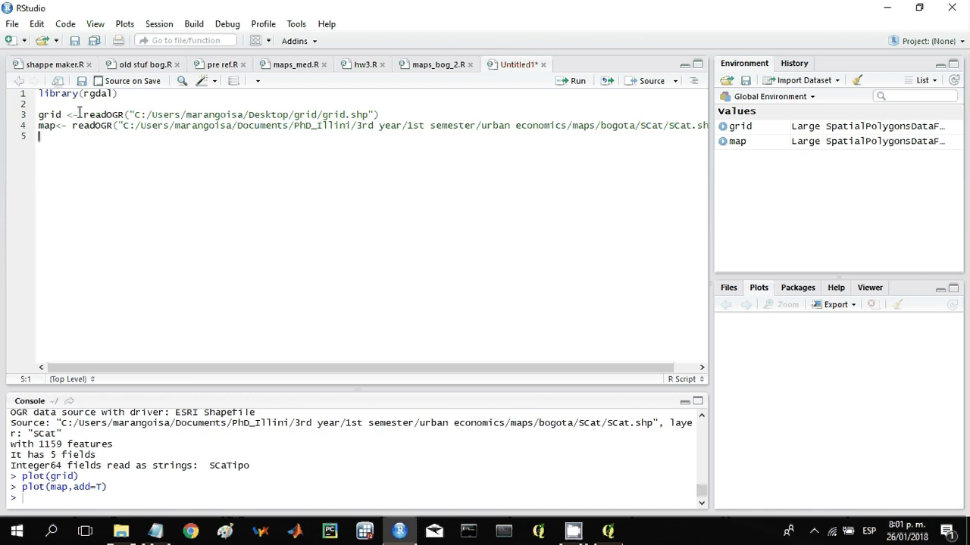
- Run only the readOGR line that loads grid.shp from the Desktop grid folder into the grid object
left_click(39, 115)
left_click_drag(40, 114, 163, 114)
left_click_drag(324, 117, 392, 114)
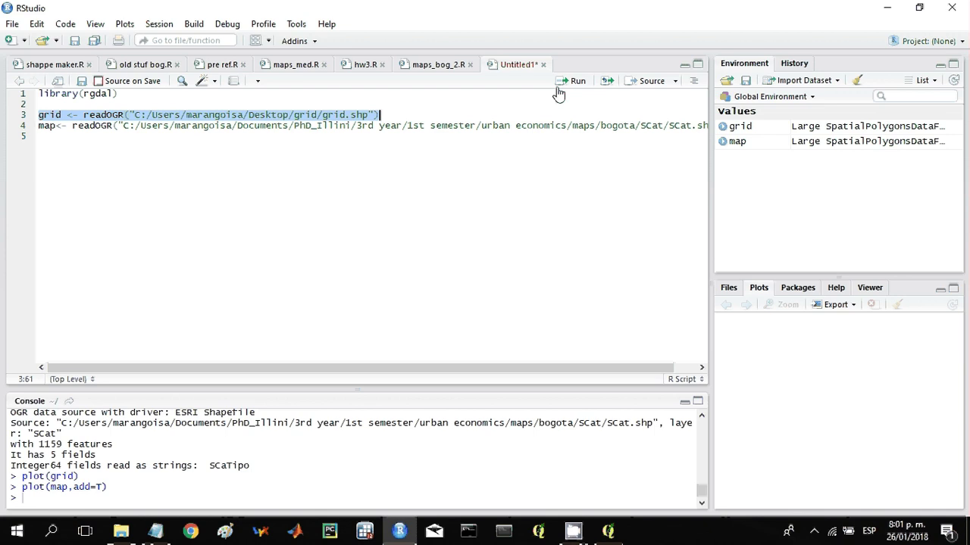
left_click(229, 115)
left_click_drag(369, 115, 144, 115)
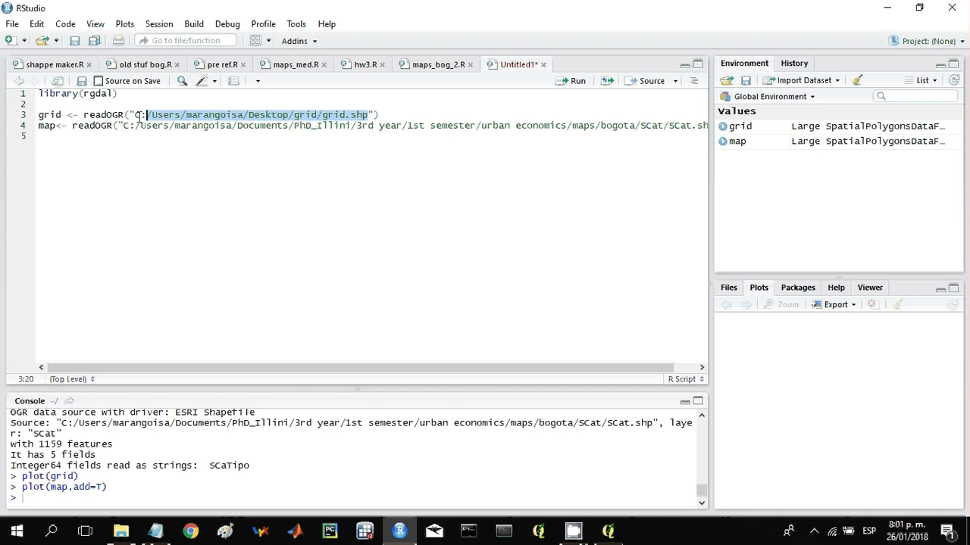
left_click(383, 115)
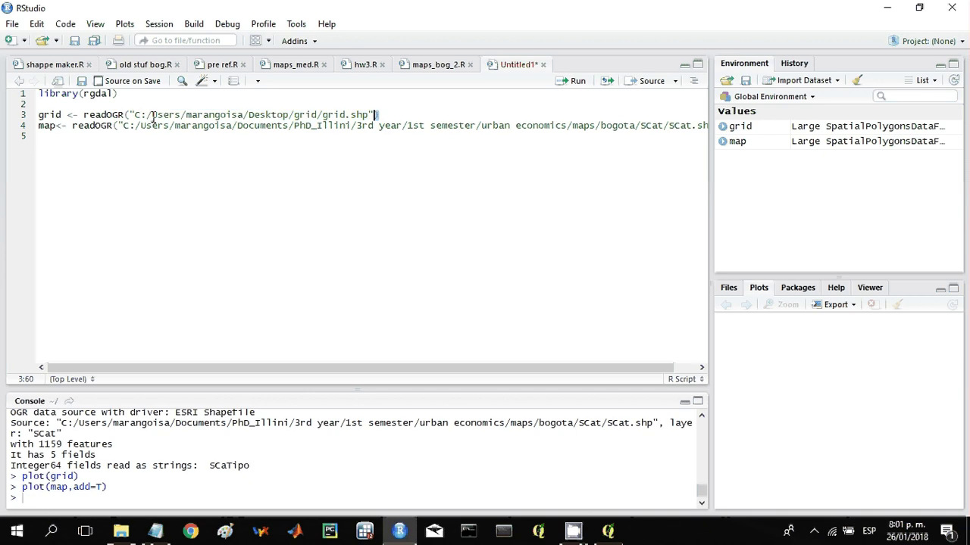
left_click_drag(383, 115, 23, 111)
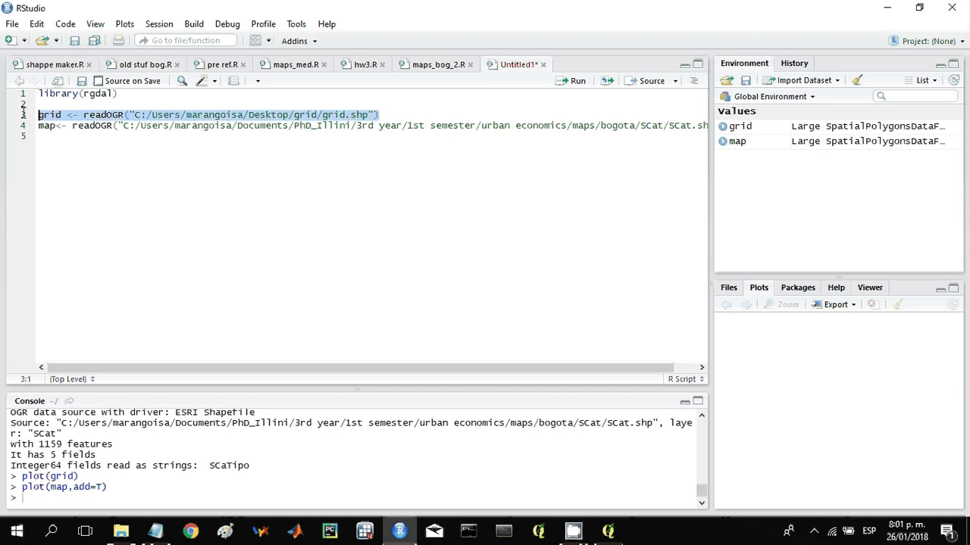
left_click(578, 82)
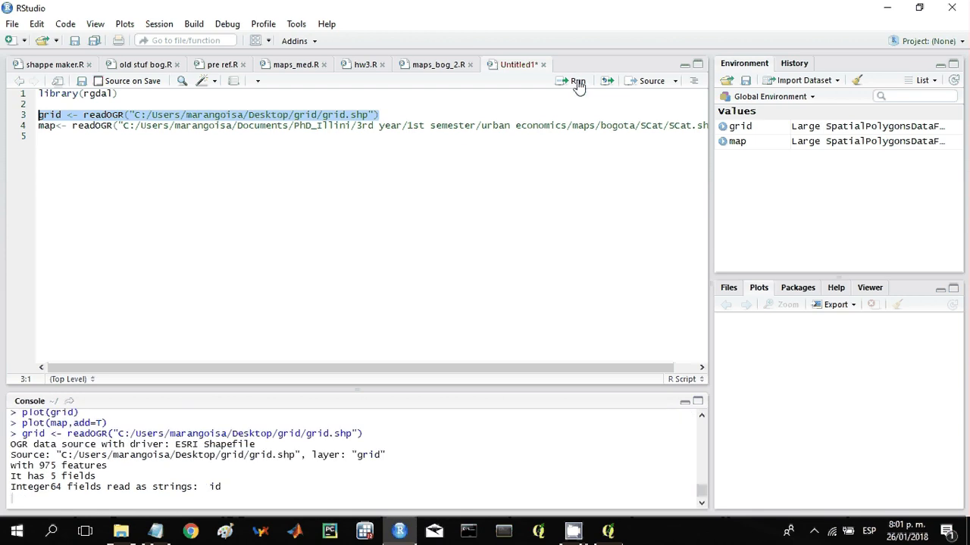
- Add plot(grid) on a new line below the map import and run it to draw the grid
left_click(62, 126)
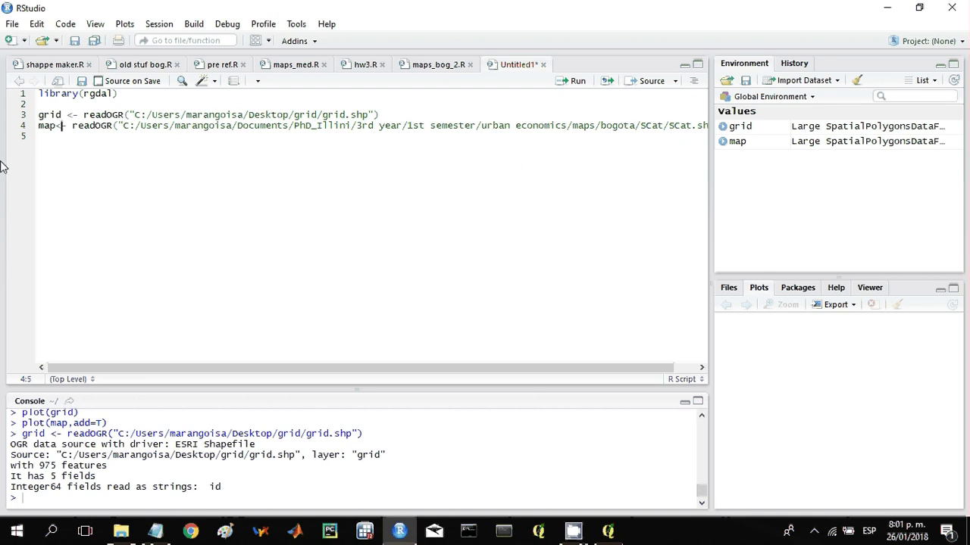
type("-")
left_click(45, 144)
type("plot(grid")
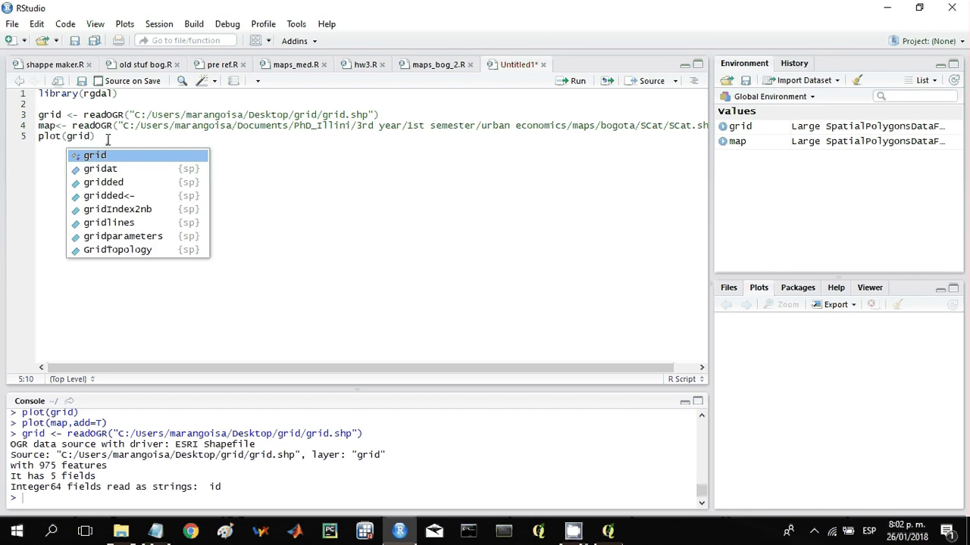
left_click_drag(96, 137, 40, 136)
key("ctrl+Return")
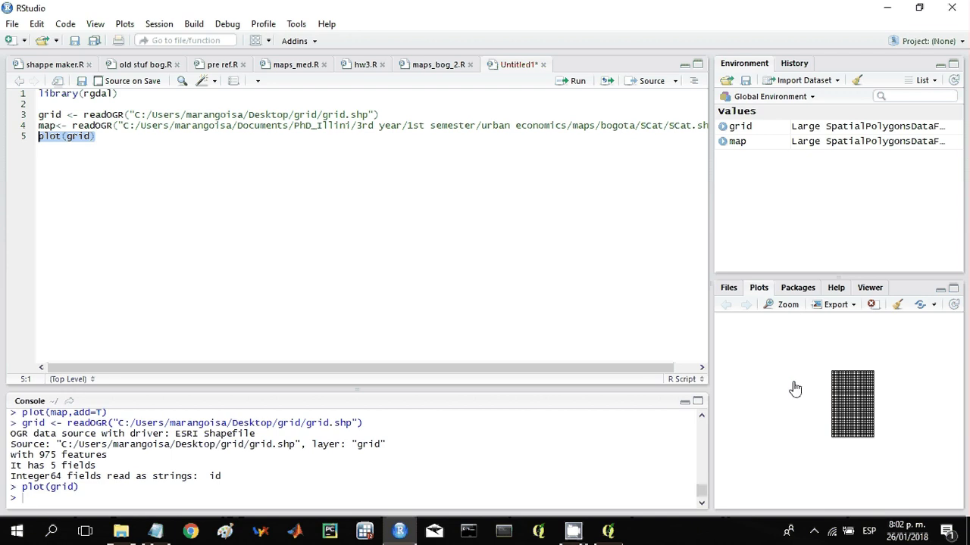
- Add plot(map,add=T) below plot(grid) and run it to overlay the Bogotá map on the grid
left_click(106, 137)
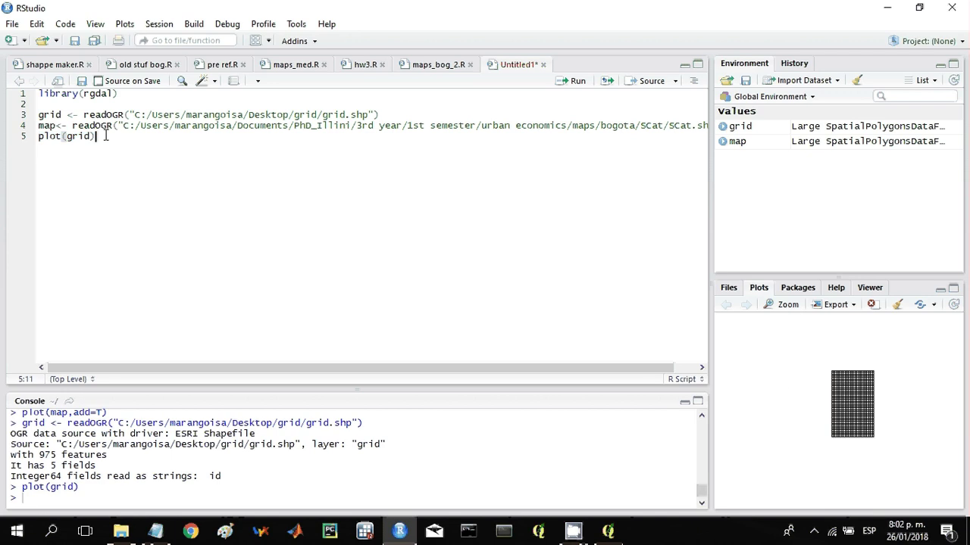
key("Return")
type("plot")
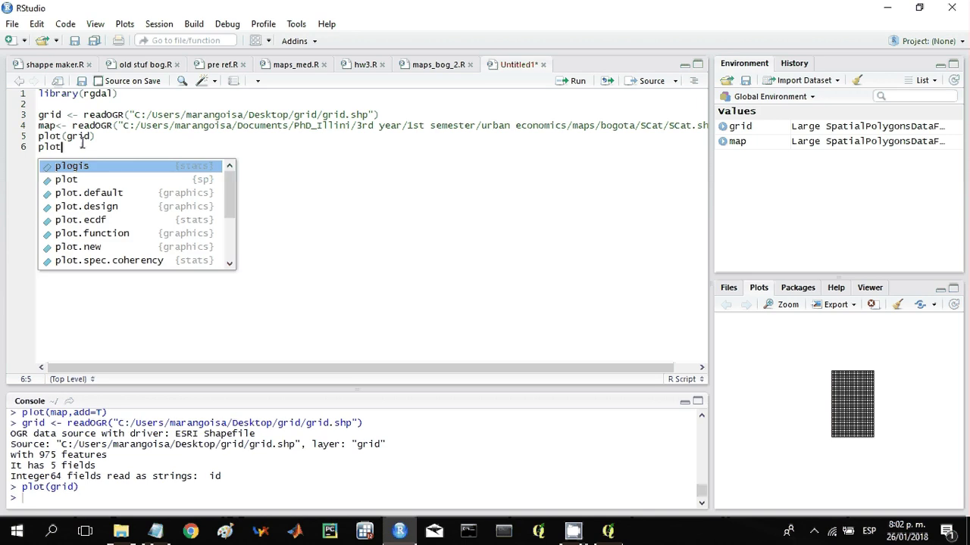
type("(map,add")
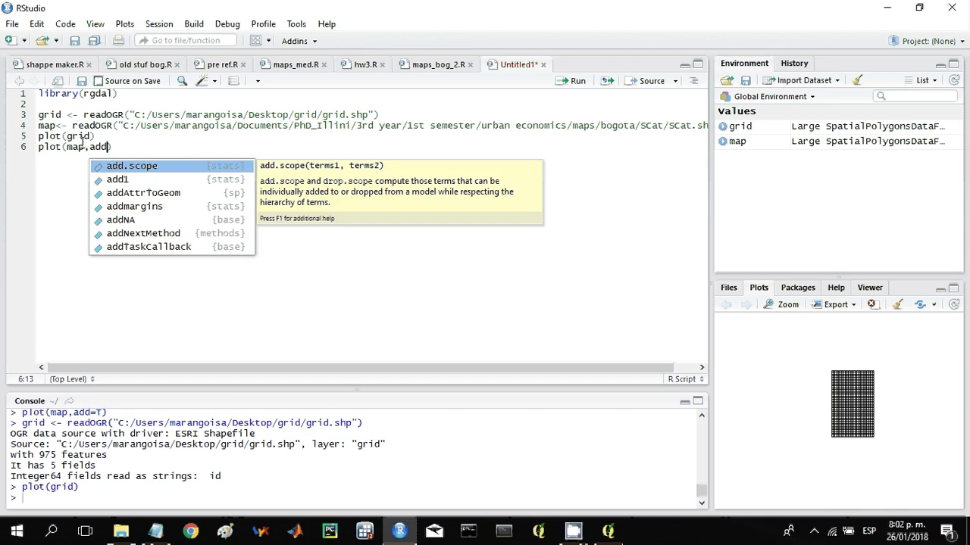
type("=T")
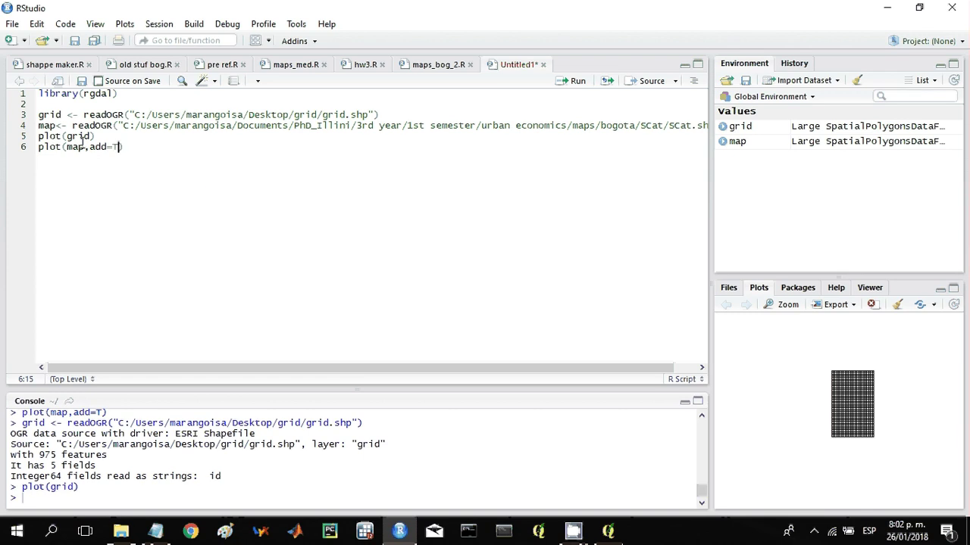
left_click_drag(135, 148, 25, 146)
left_click(561, 82)
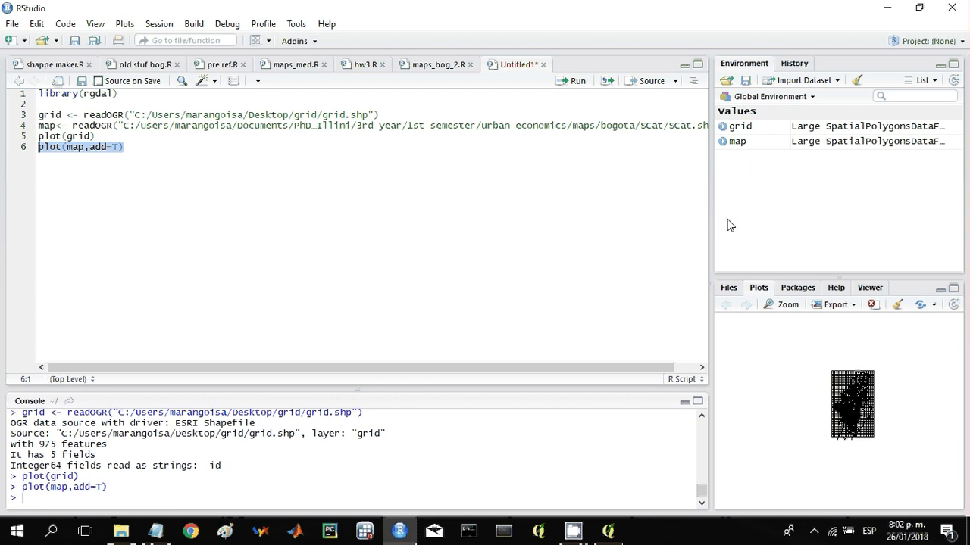
- Open the combined plot in a separate zoom window to examine the overlay, and switch back to QGIS
left_click(779, 309)
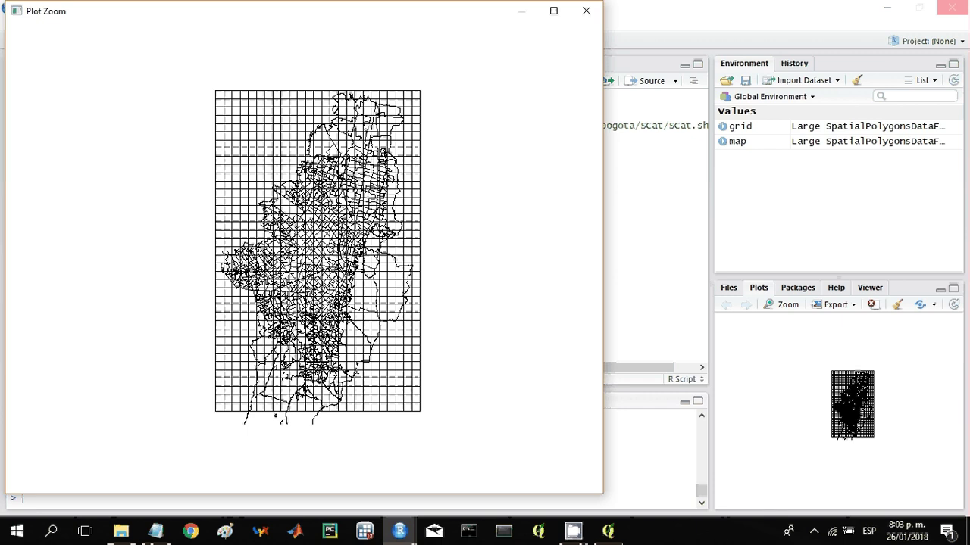
left_click(609, 532)
mouse_move(569, 531)
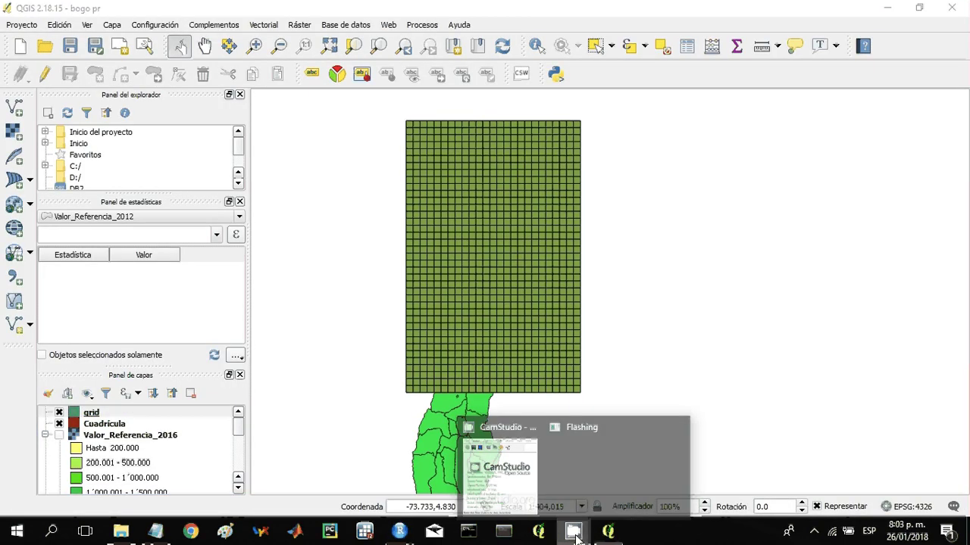